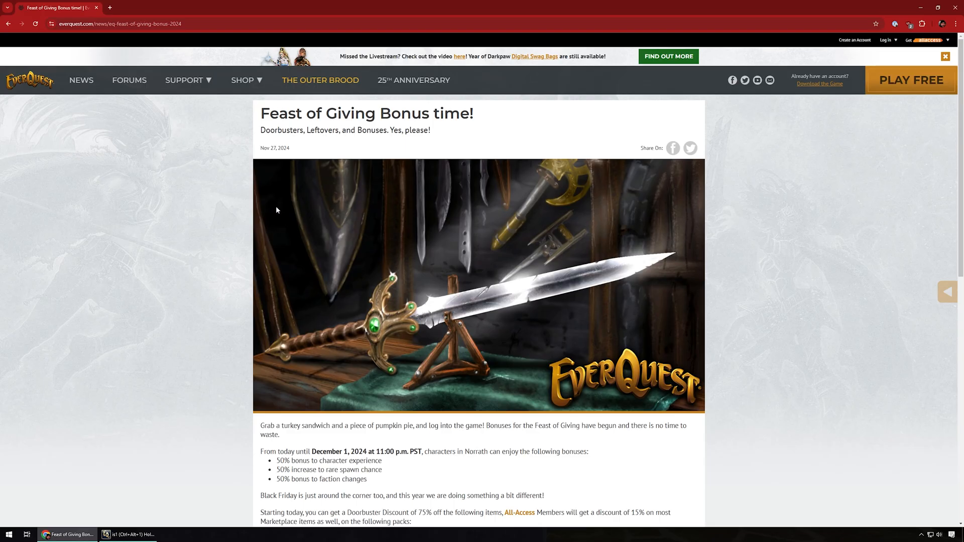
pyautogui.scroll(-2, 258, 339)
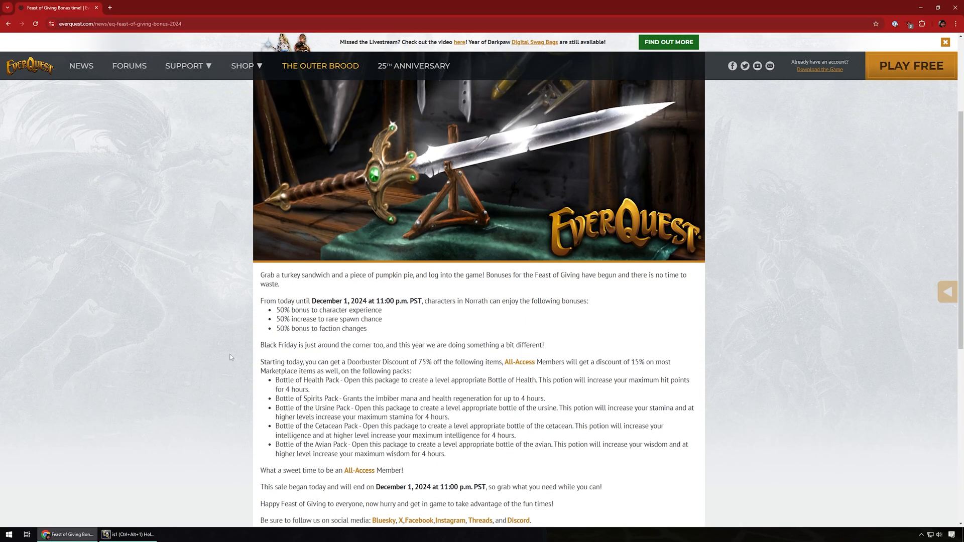
# Highlight the 50% experience and faction bonus lines and the December 1, 2024 end date.
pyautogui.moveTo(284, 310); pyautogui.dragTo(326, 311)
pyautogui.doubleClick(283, 329)
pyautogui.moveTo(366, 328); pyautogui.dragTo(285, 330)
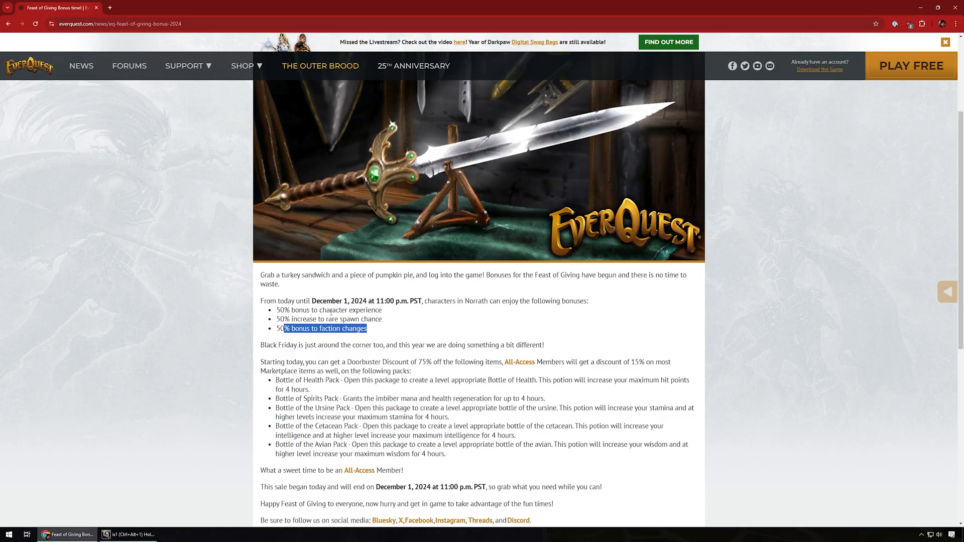
pyautogui.moveTo(308, 301); pyautogui.dragTo(424, 301)
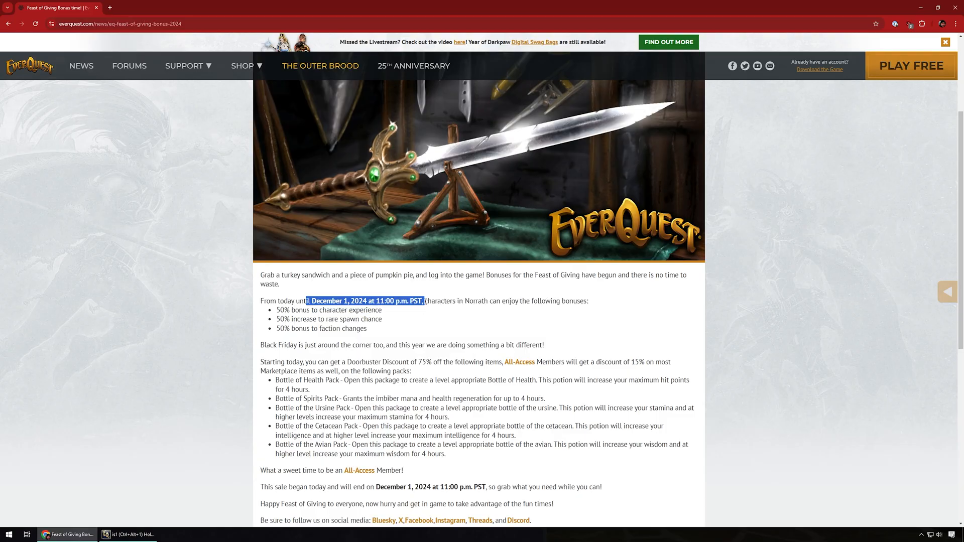
pyautogui.scroll(-1, 418, 298)
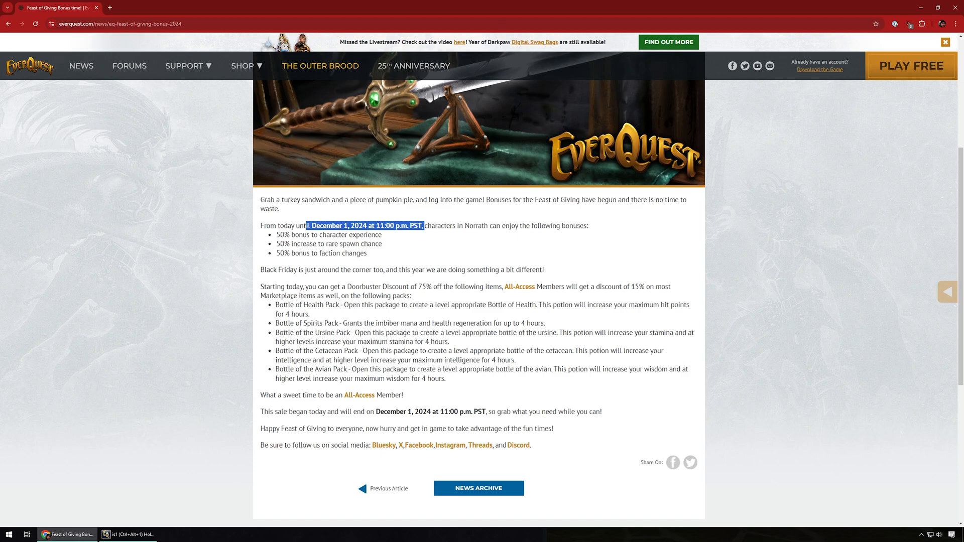
# Read through the Doorbuster pack list, from Bottle of Health Pack through the Avian pack.
pyautogui.moveTo(446, 379); pyautogui.dragTo(276, 287)
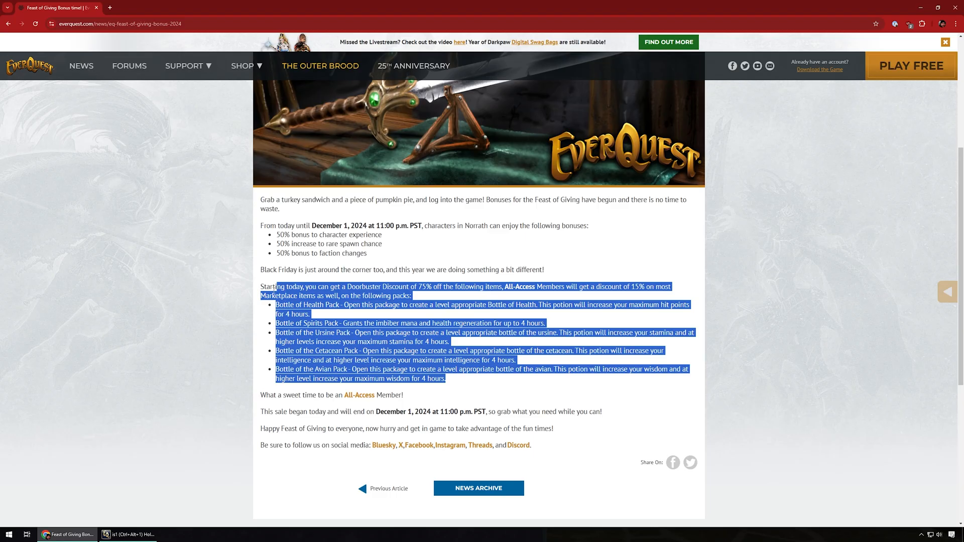
pyautogui.click(331, 293)
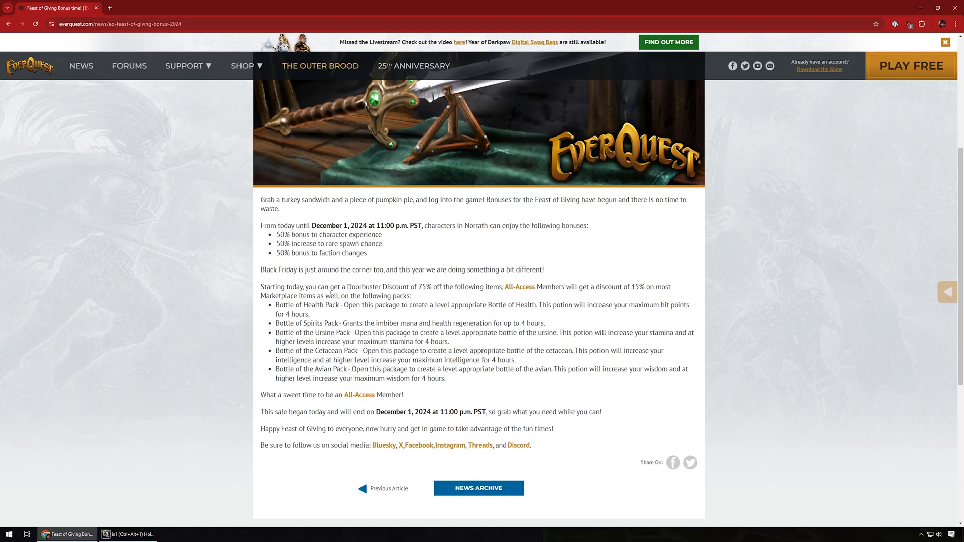
pyautogui.moveTo(276, 305); pyautogui.dragTo(341, 341)
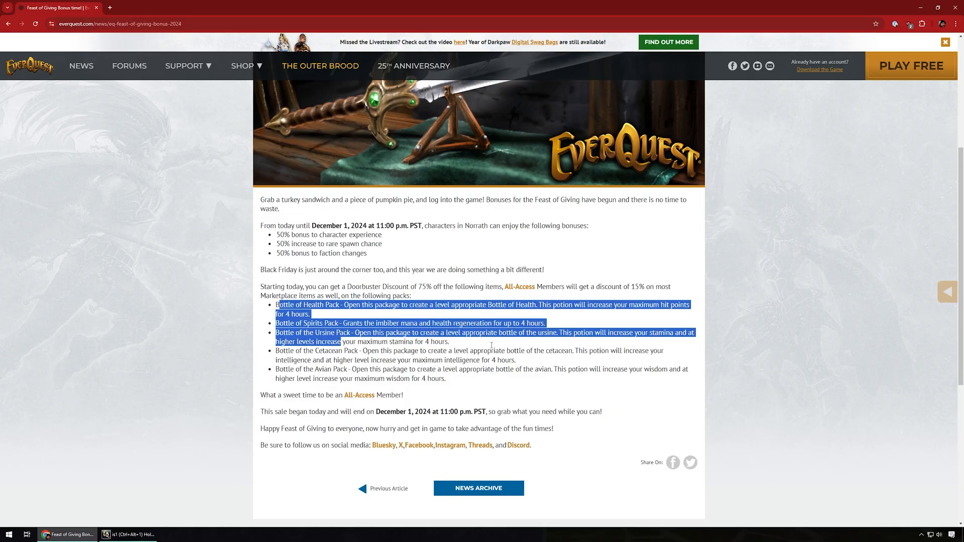
pyautogui.moveTo(449, 381)
pyautogui.mouseDown()
pyautogui.moveTo(272, 322)
pyautogui.moveTo(265, 308)
pyautogui.mouseUp()
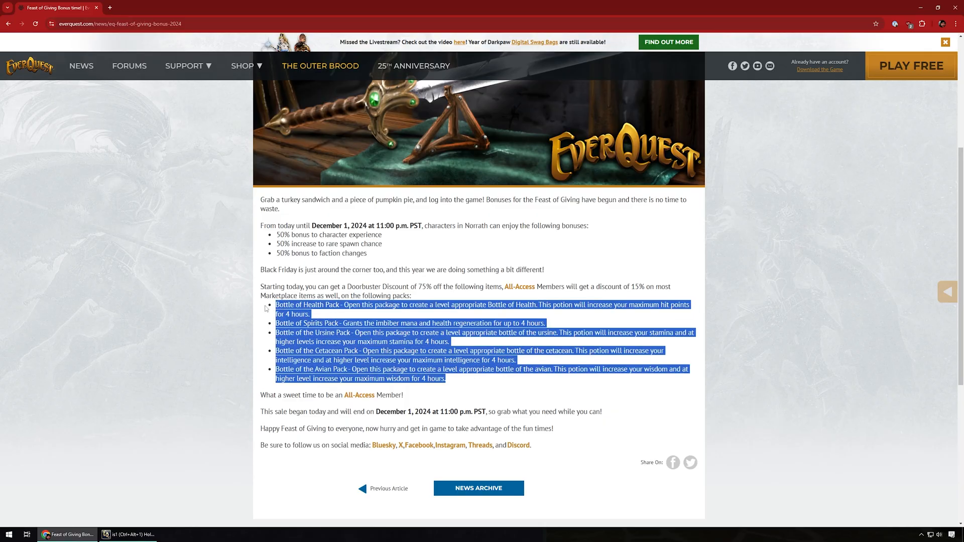
pyautogui.click(306, 324)
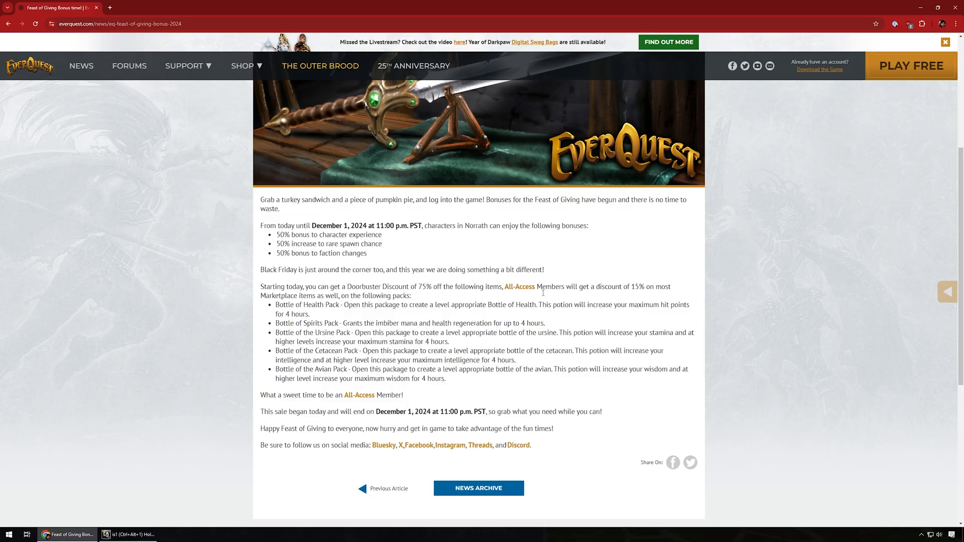
# Highlight the All-Access 15% discount sentence and the 75% Doorbuster discount phrase.
pyautogui.moveTo(662, 287); pyautogui.dragTo(457, 284)
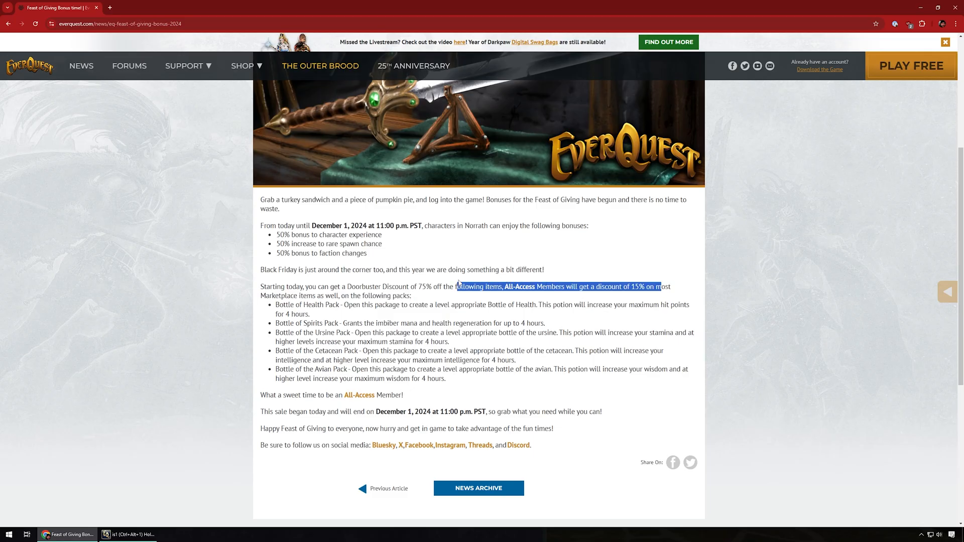
pyautogui.click(375, 288)
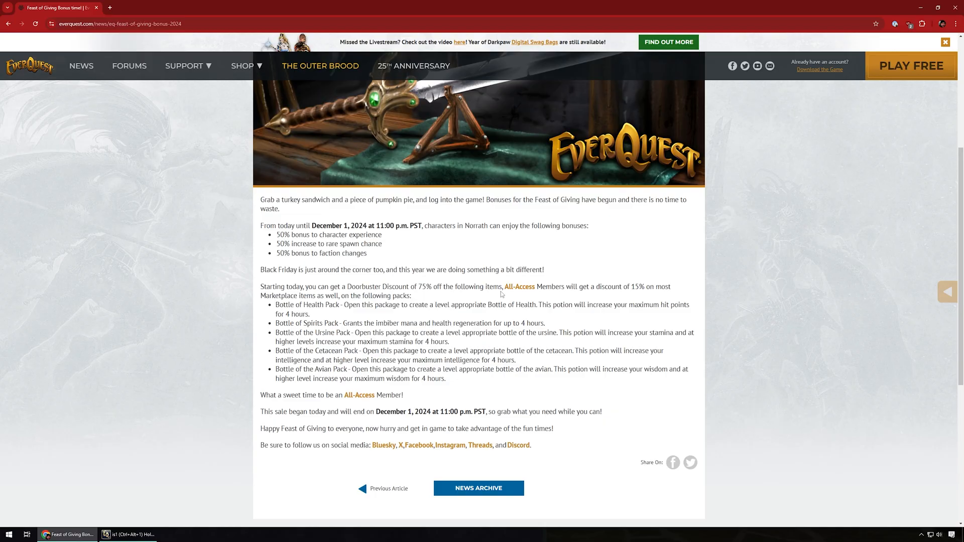
pyautogui.moveTo(501, 287); pyautogui.dragTo(364, 287)
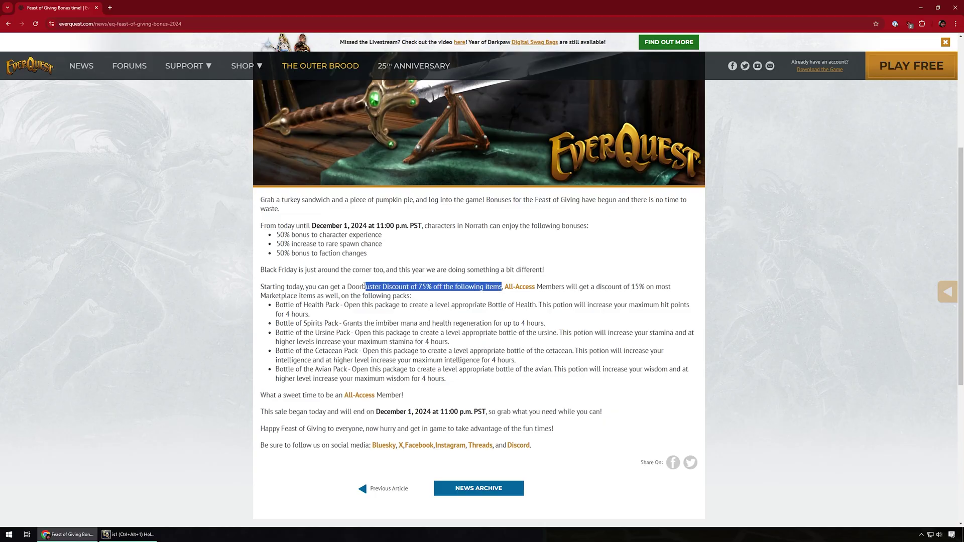
# Switch to the running EverQuest game, restore the full interface and open the Marketplace.
pyautogui.click(128, 534)
pyautogui.press('F10')
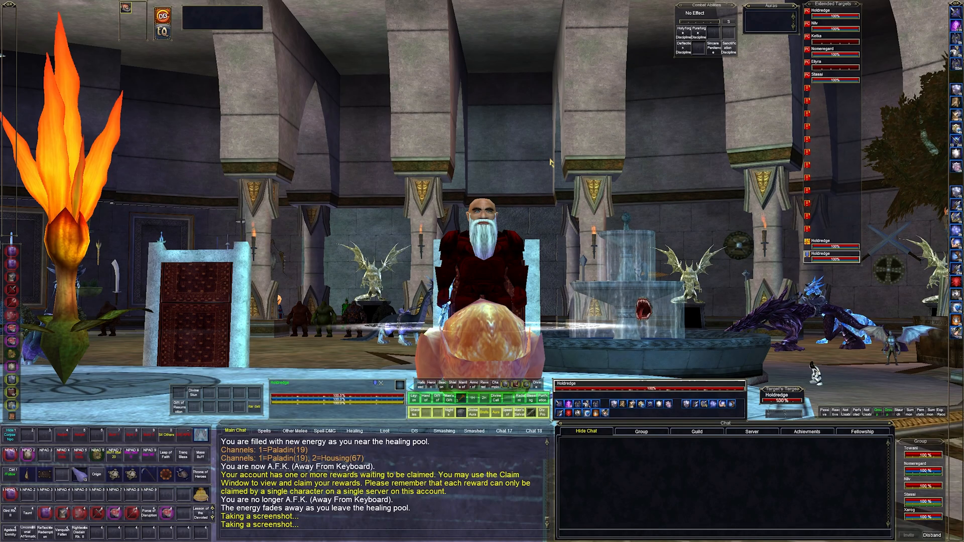
pyautogui.click(162, 15)
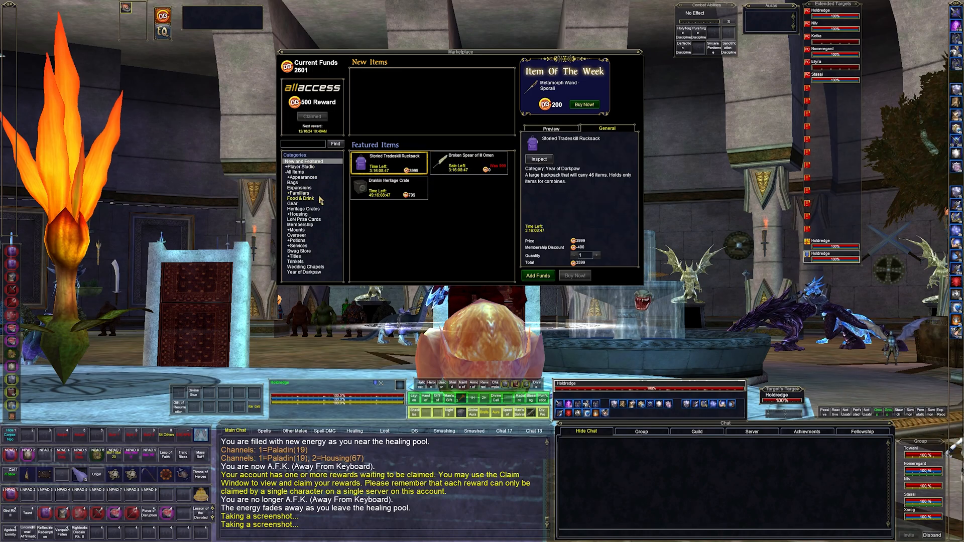
# Browse the Year of Darkpaw and Potions categories and dismiss the Thanksgiving bonuses notice.
pyautogui.click(305, 272)
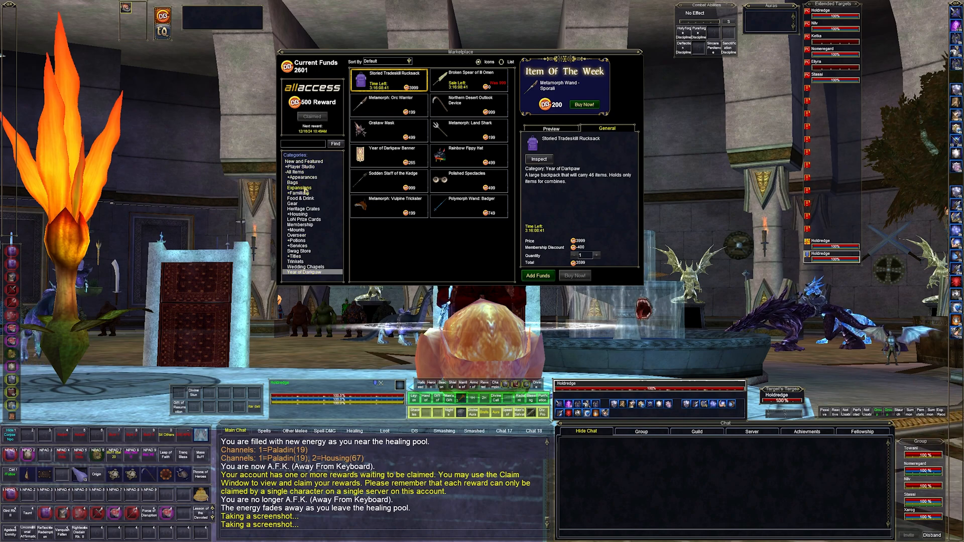
pyautogui.click(297, 240)
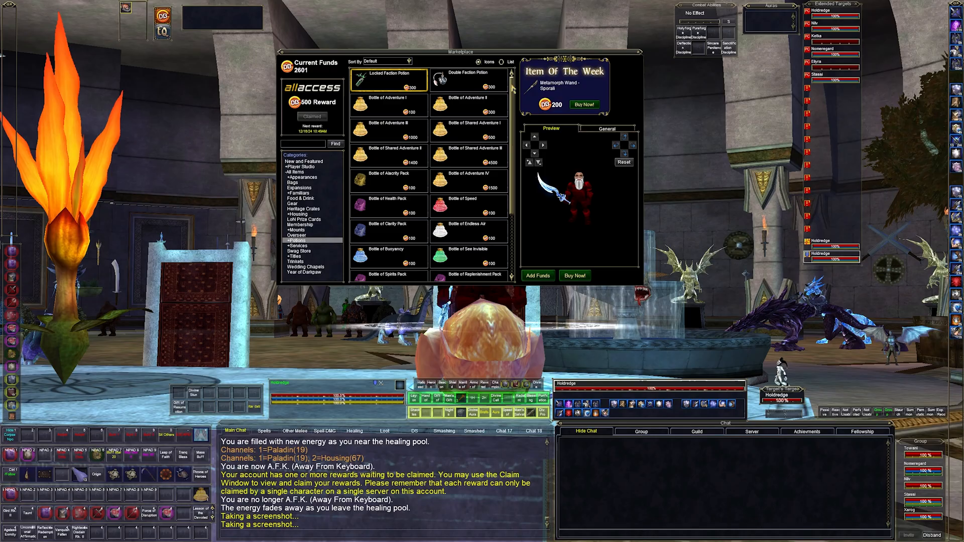
pyautogui.moveTo(512, 83); pyautogui.dragTo(512, 158)
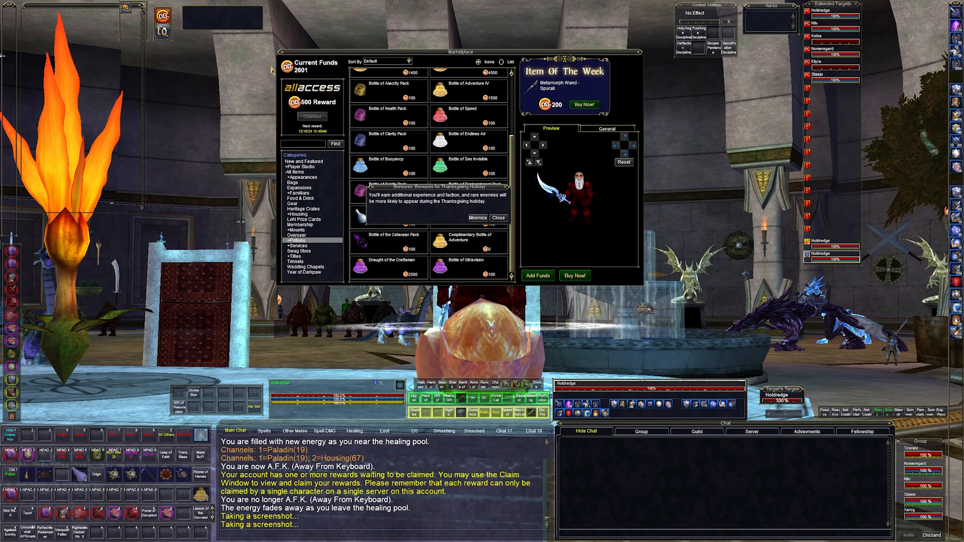
pyautogui.click(501, 220)
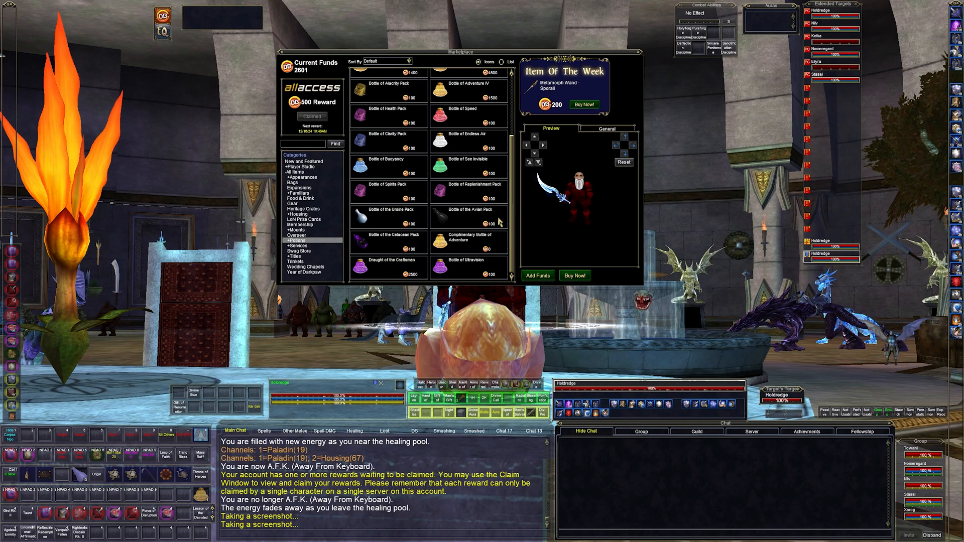
pyautogui.scroll(5, 483, 270)
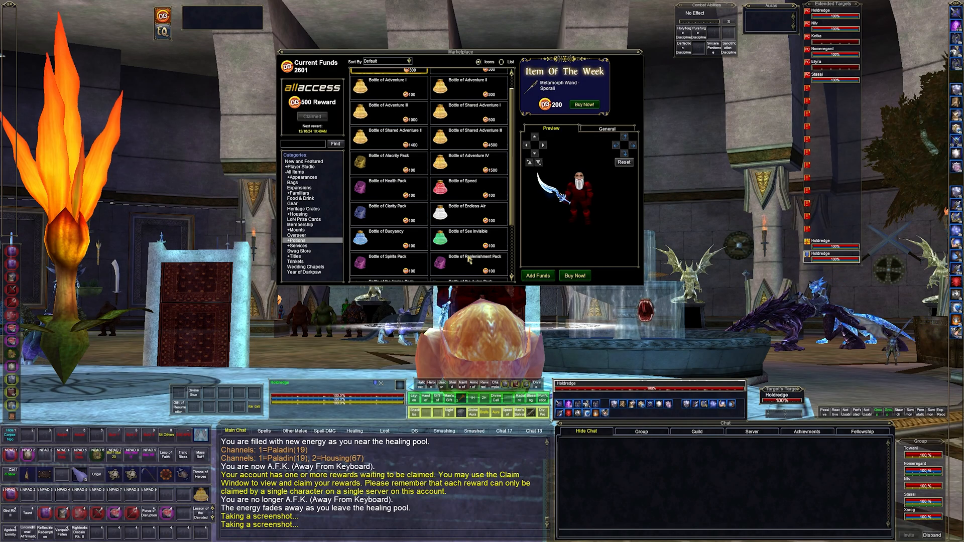
pyautogui.scroll(5, 452, 226)
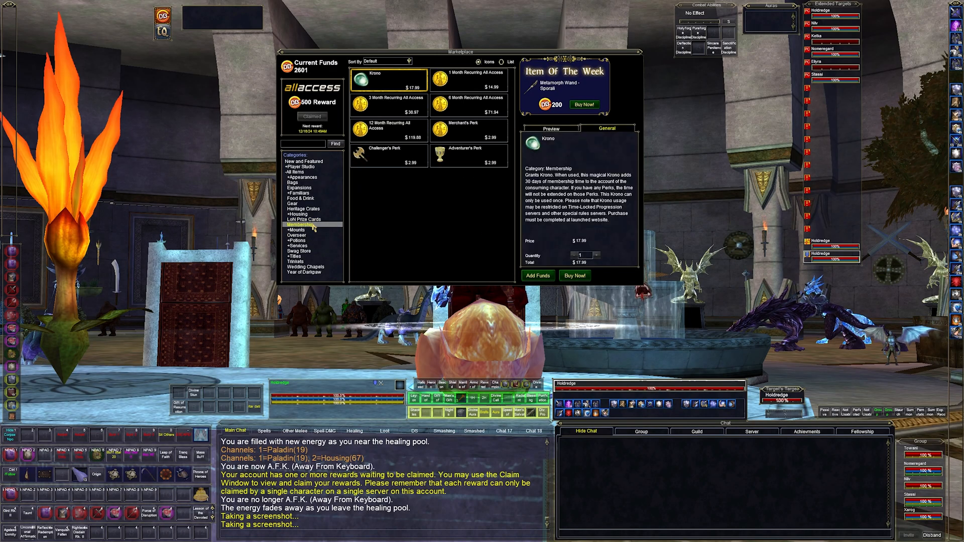
# Glance at the Housing and Familiars categories, then return to the Potions item list.
pyautogui.click(298, 215)
pyautogui.click(298, 193)
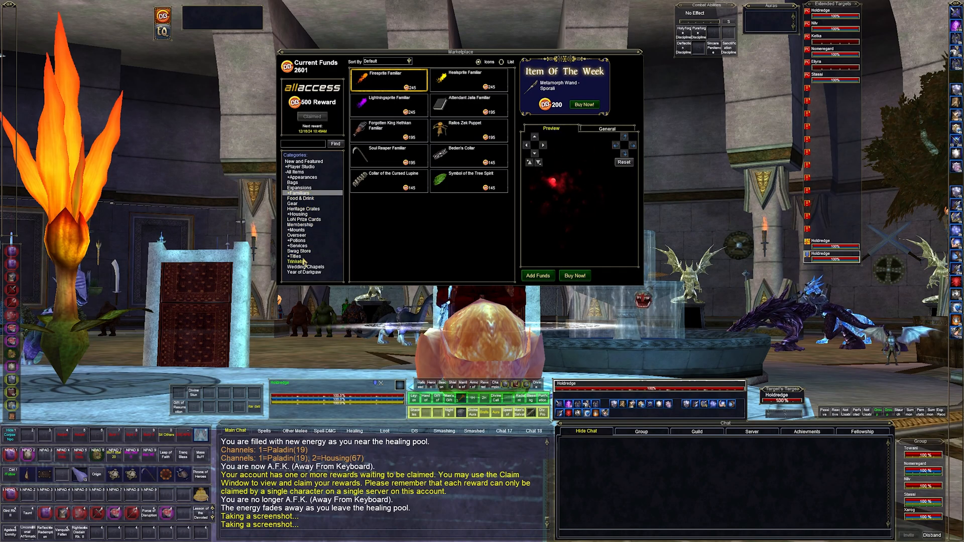
pyautogui.click(299, 240)
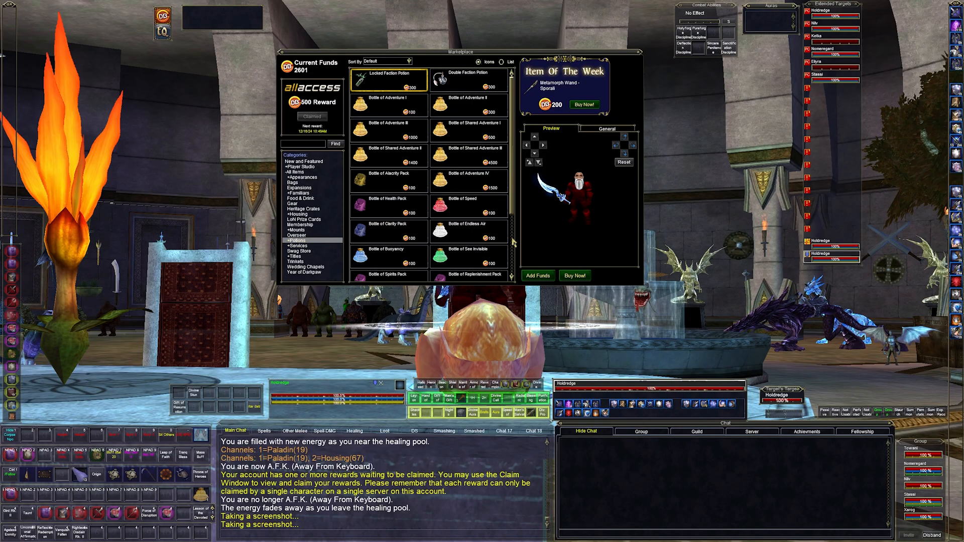
pyautogui.scroll(-4, 453, 173)
pyautogui.scroll(-4, 462, 177)
pyautogui.scroll(-1, 462, 176)
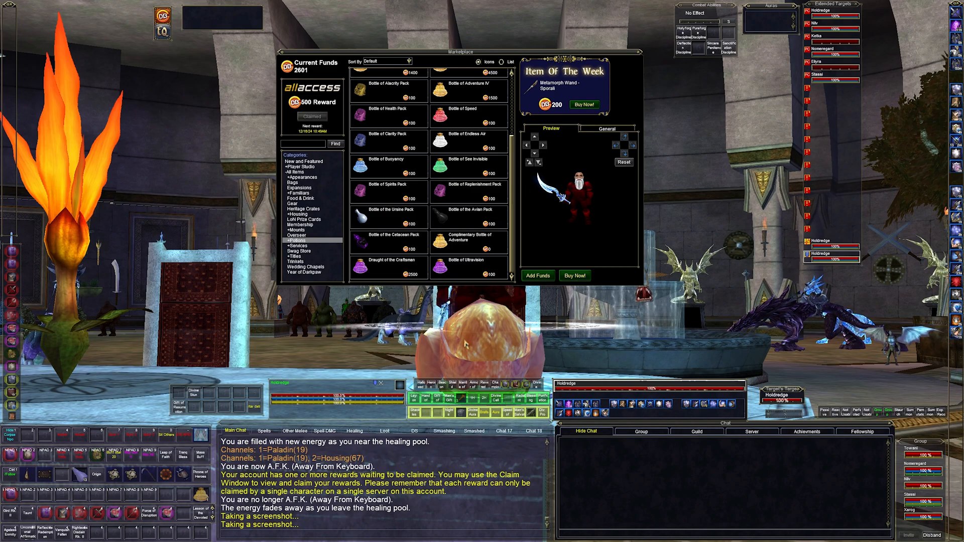
pyautogui.press('super')
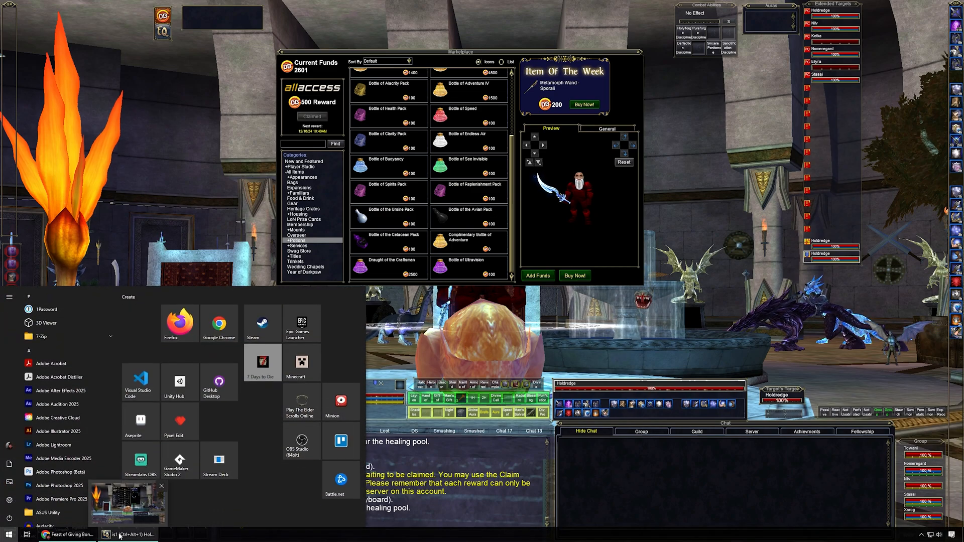
# Bring the Chrome window with the Feast of Giving article back to the front.
pyautogui.click(91, 535)
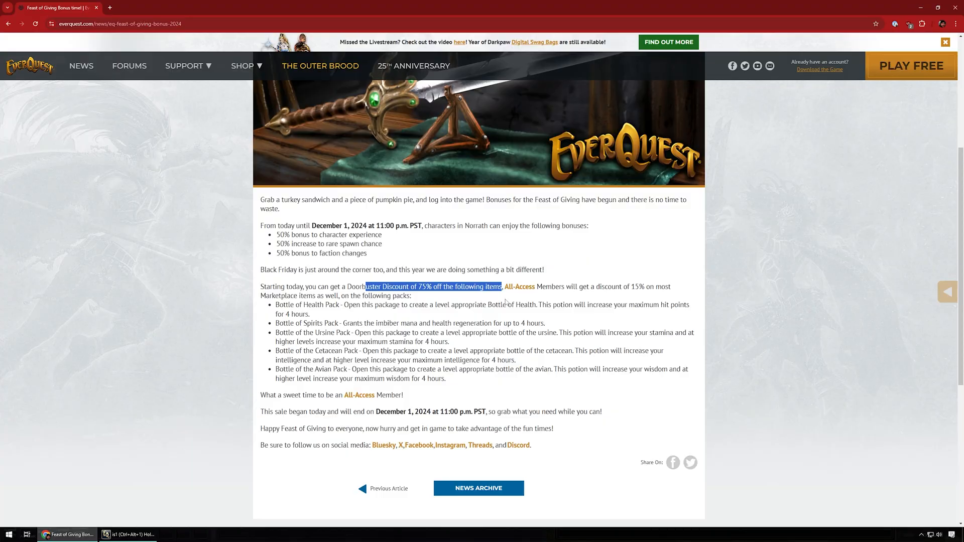